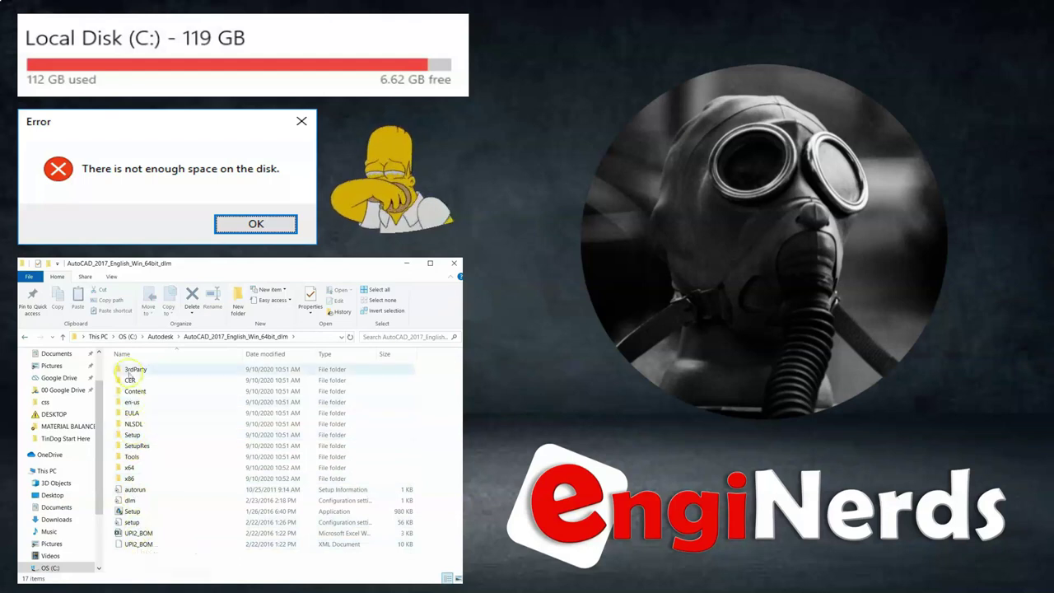
double_click(132, 370)
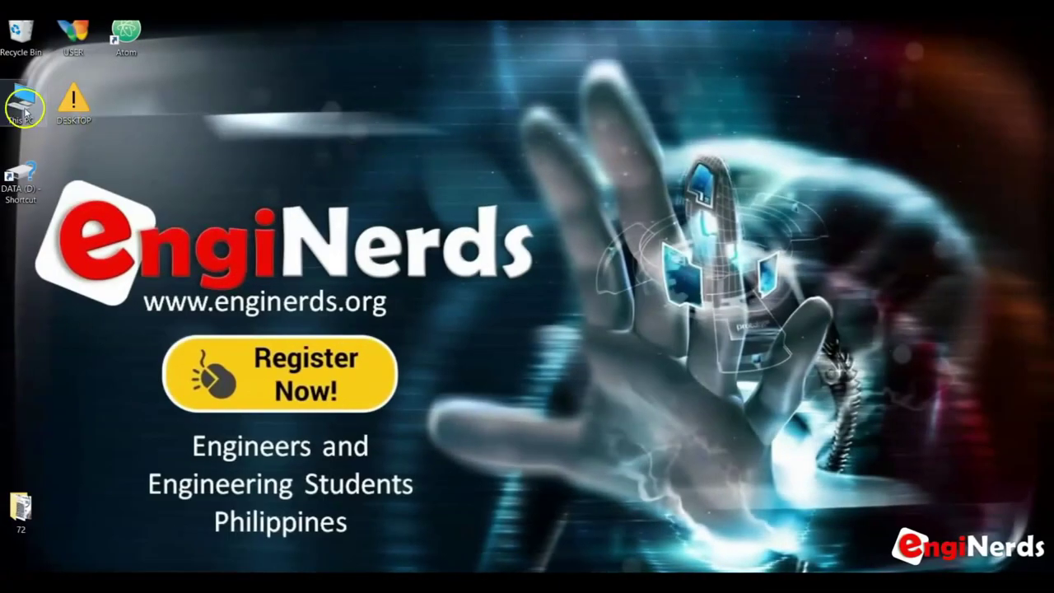
Open This PC and check the free space on the OS (C:), My Book (F:) and pCloud Drive (P:) drives.
double_click(25, 111)
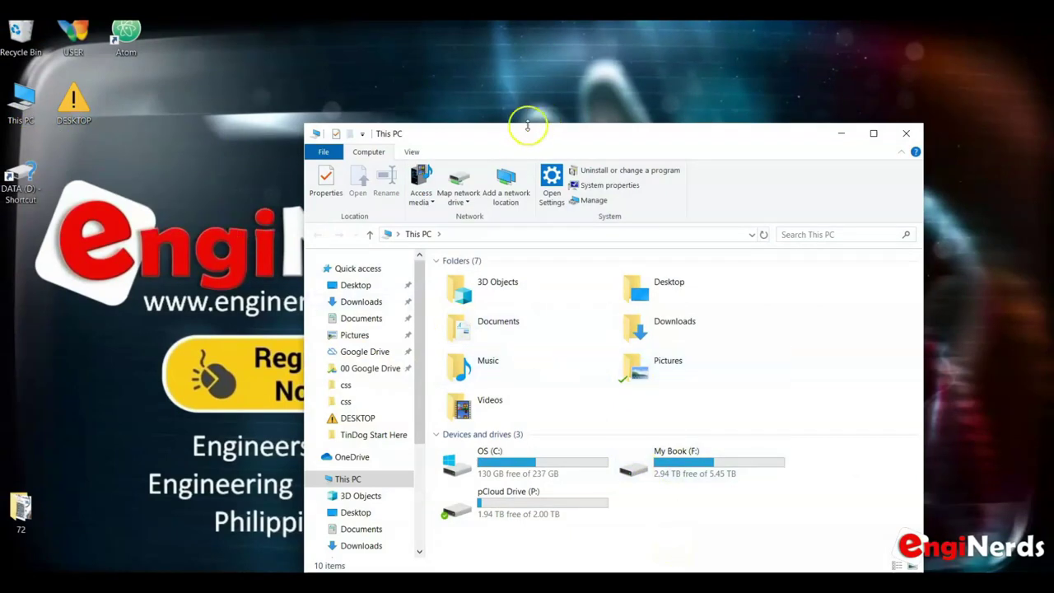
drag(520, 133, 439, 90)
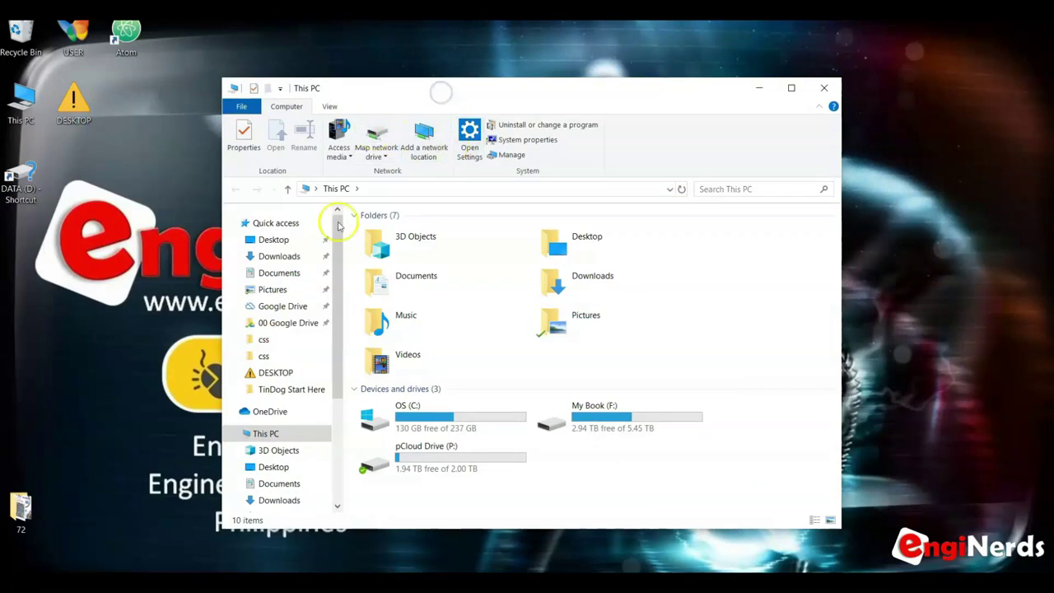
scroll(337, 341, down, 1)
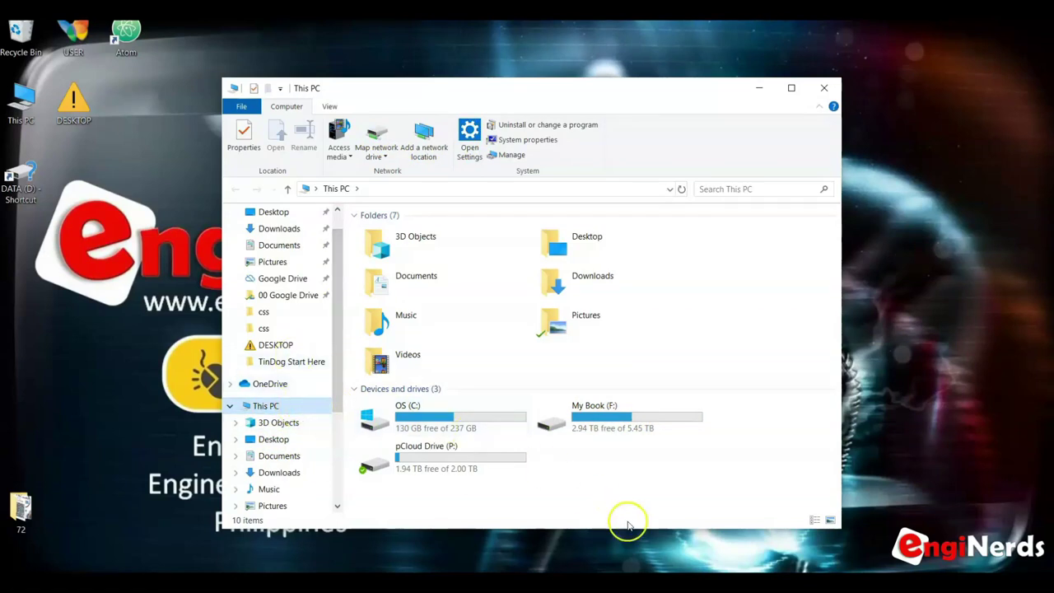
click(444, 416)
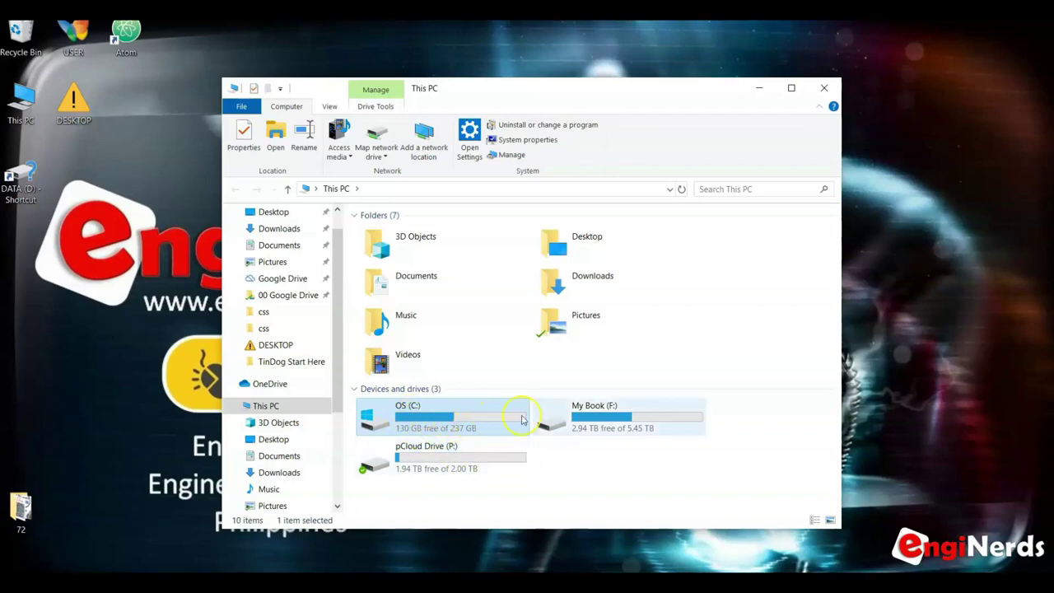
click(620, 422)
click(474, 466)
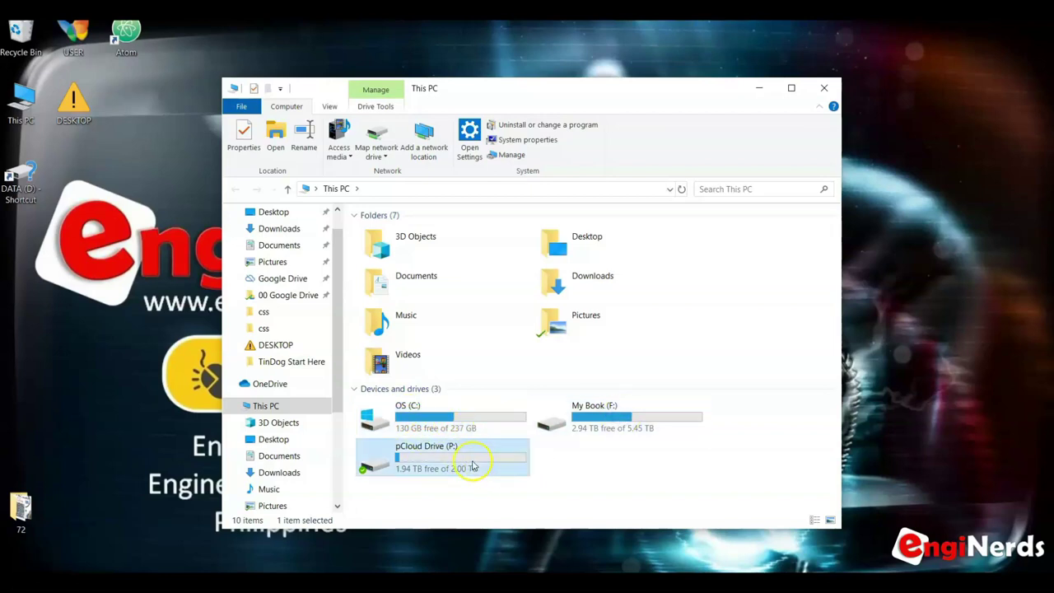
click(613, 477)
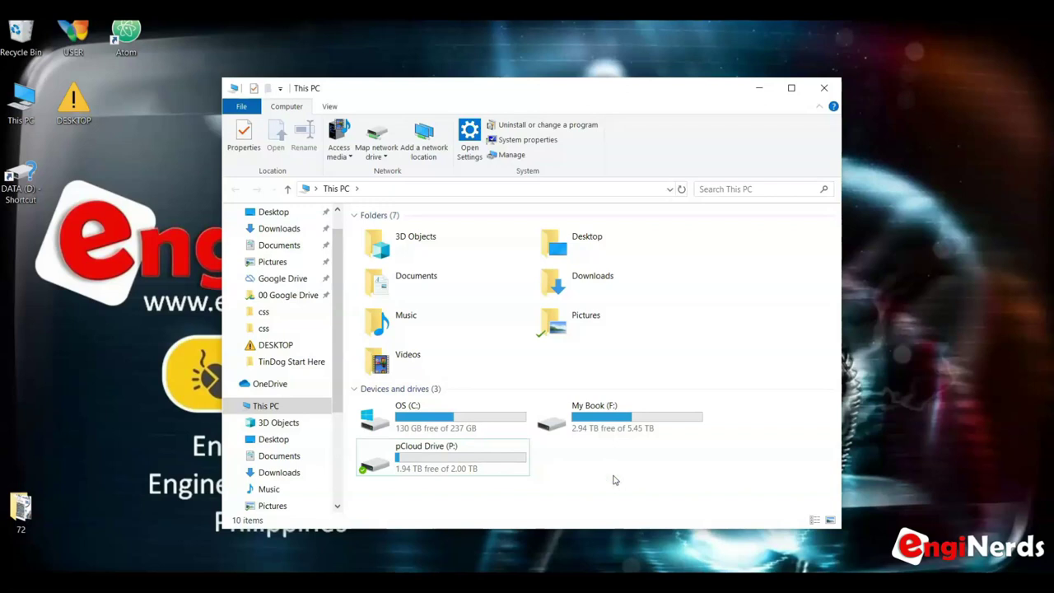
click(439, 414)
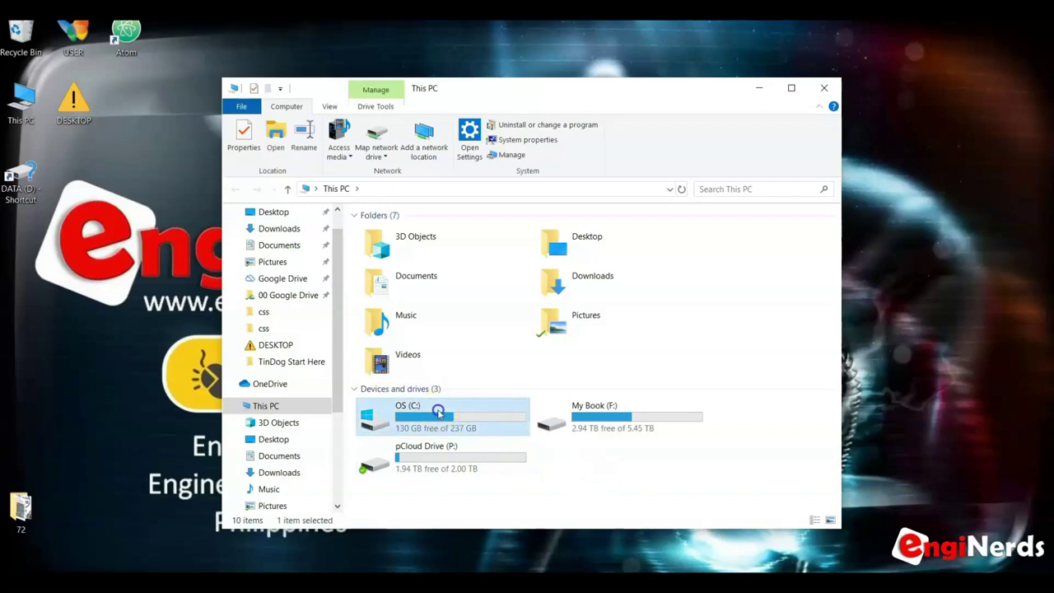
mouse_move(440, 415)
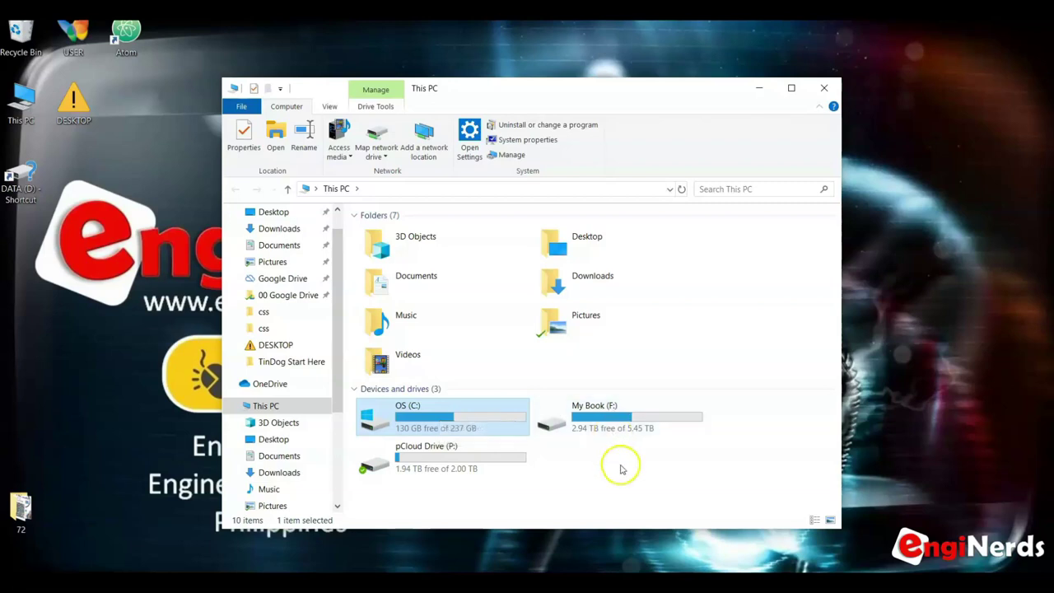
Check the size of the Autodesk folder on the OS (C:) drive in its properties, and open the folder.
double_click(467, 413)
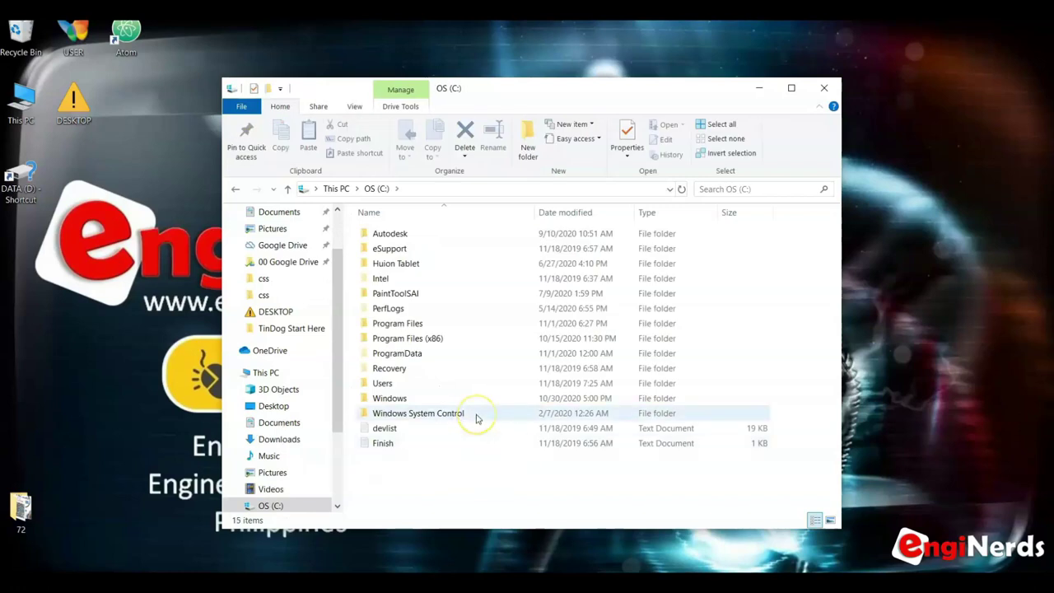
click(392, 237)
right_click(391, 235)
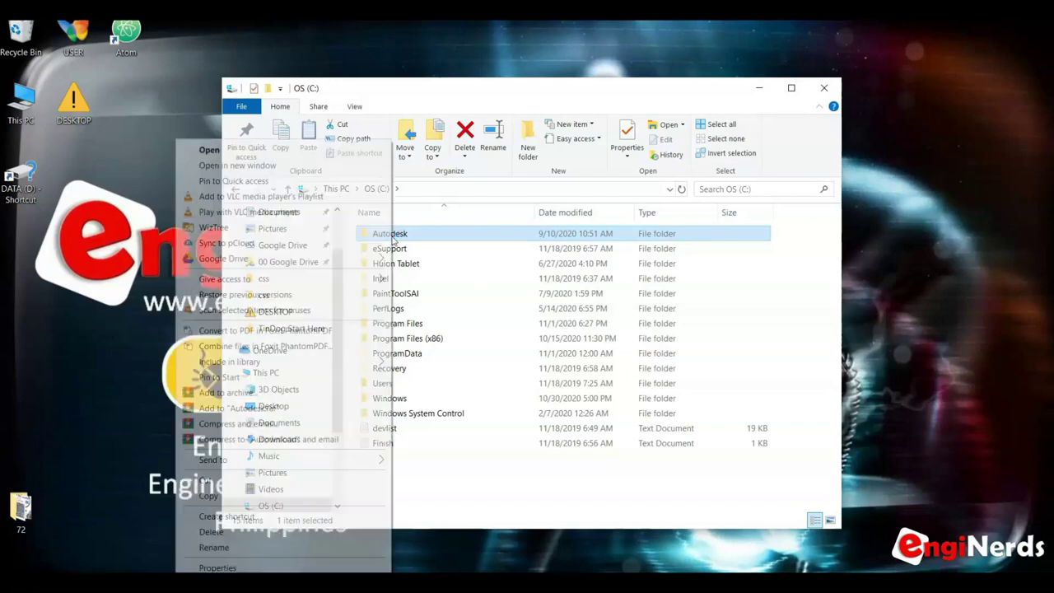
click(286, 568)
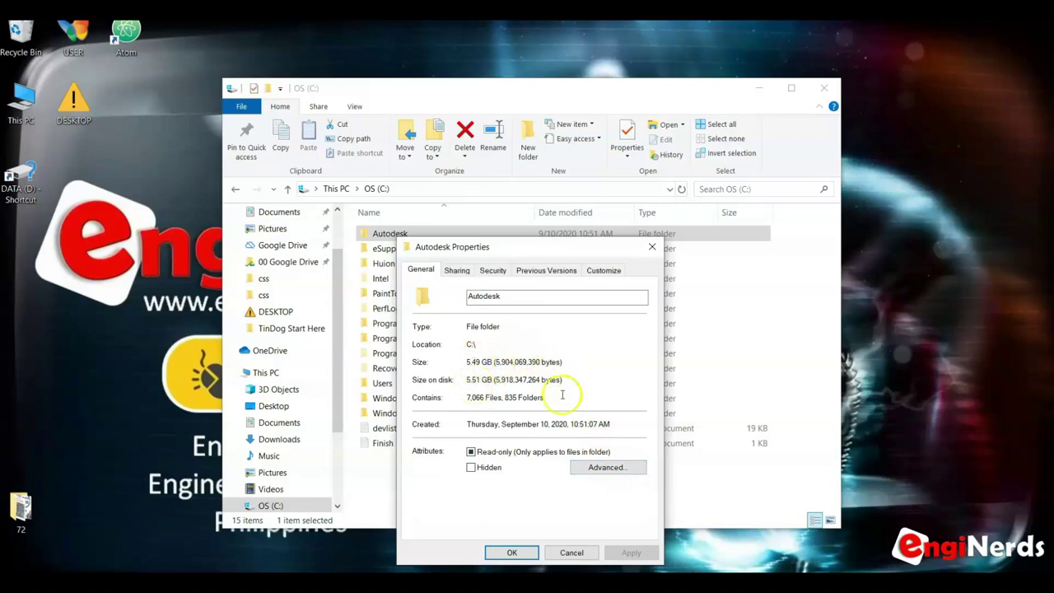
click(649, 247)
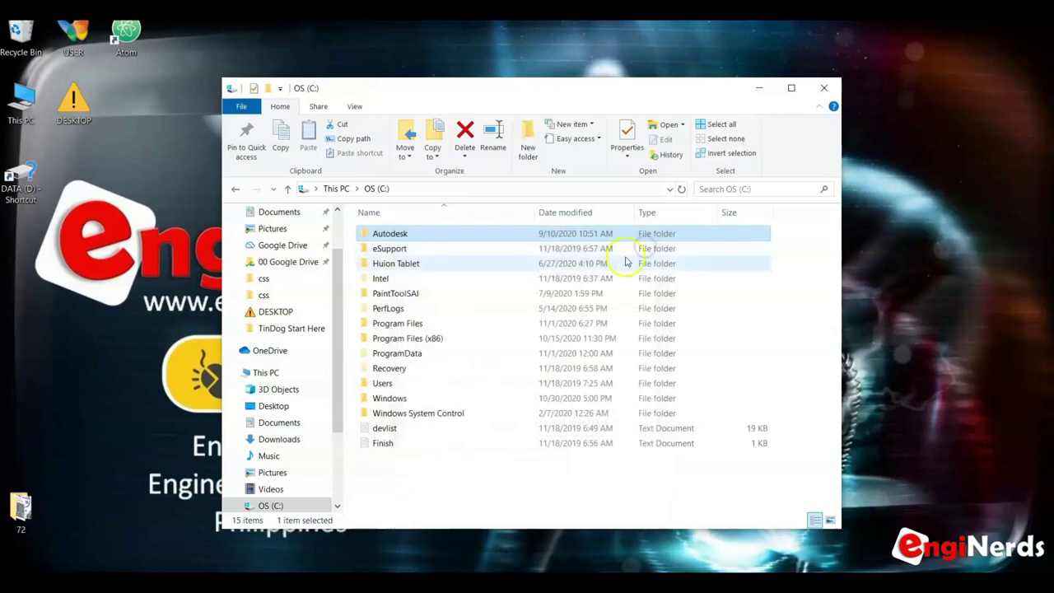
double_click(423, 234)
double_click(443, 235)
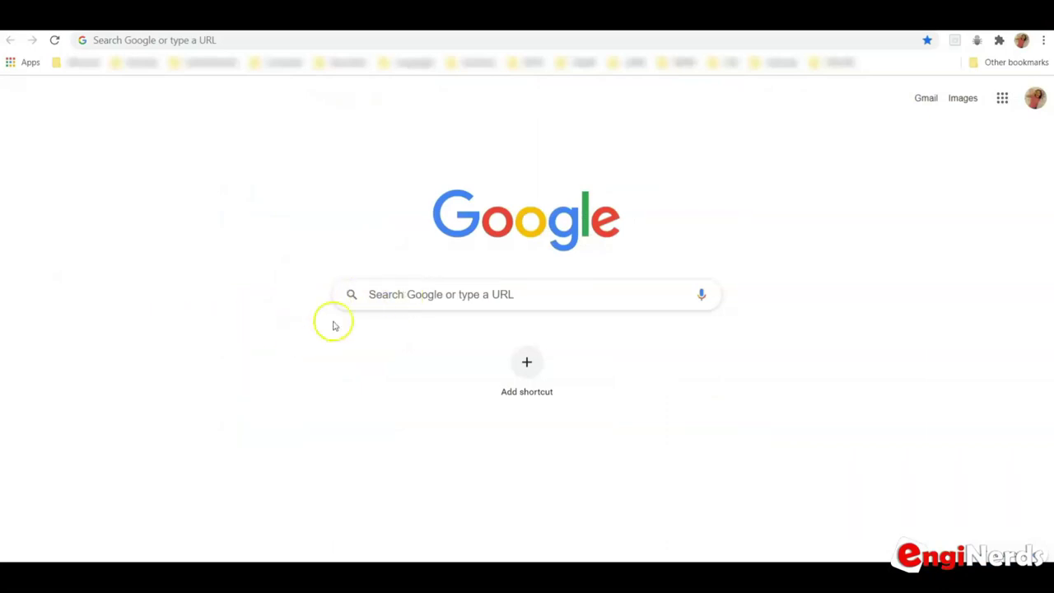
Switch to the web browser, search Google for "wiztree" and open the Download WizTree page on wiztreefree.com.
click(393, 296)
text(wiztree)
key(Return)
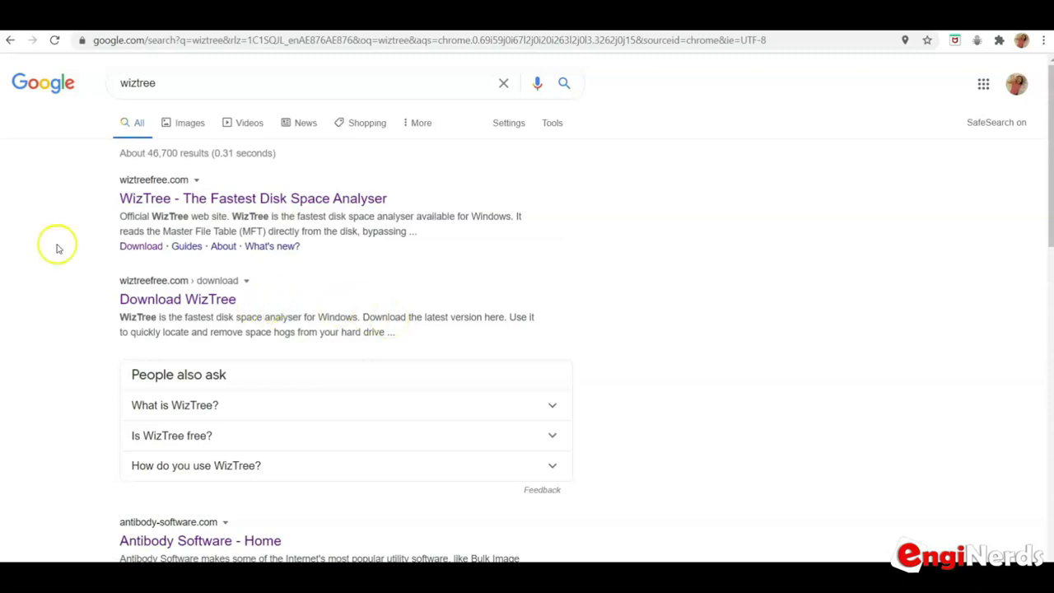
scroll(57, 247, down, 1)
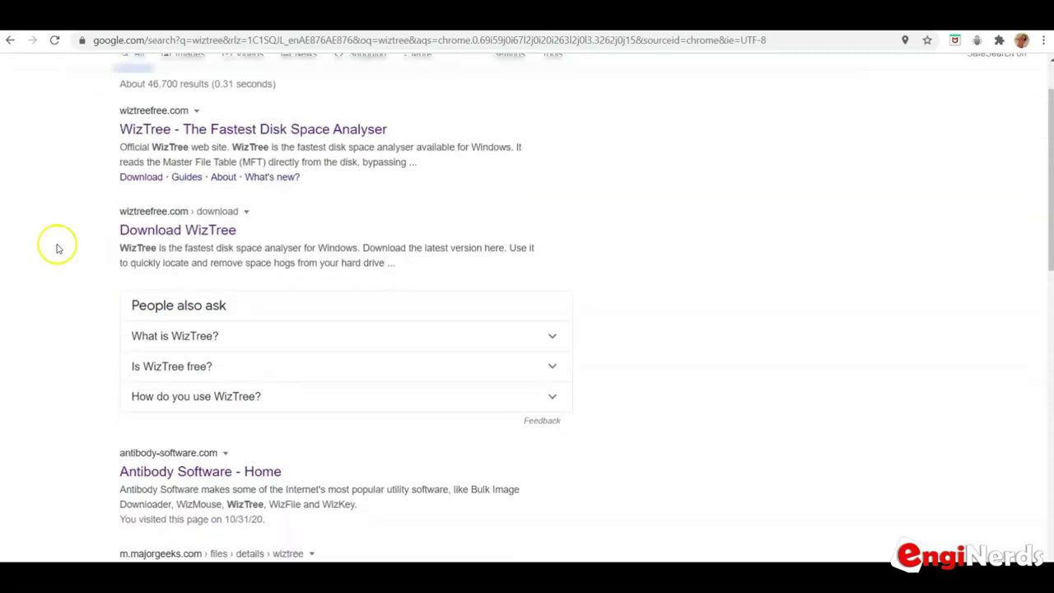
click(132, 235)
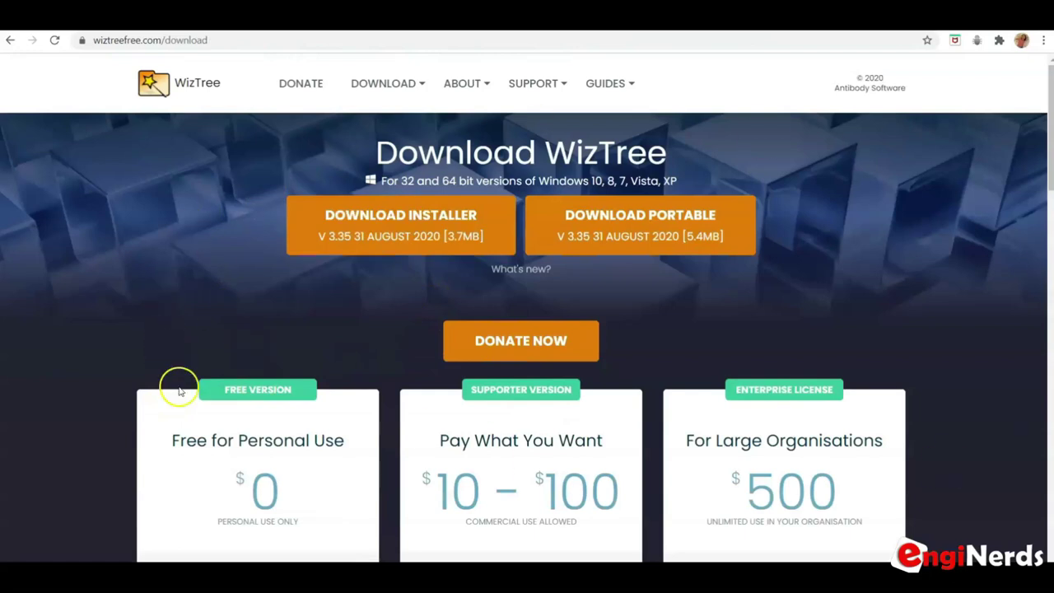
Download the WizTree 3.35 installer and run wiztree_3_35_setup.exe to install the program.
click(337, 235)
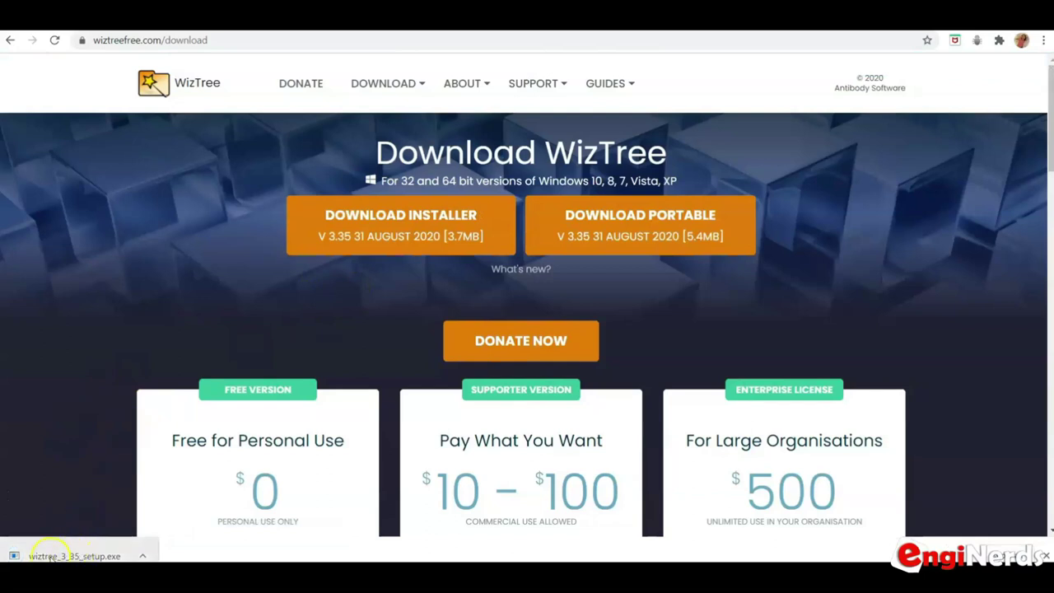
click(63, 558)
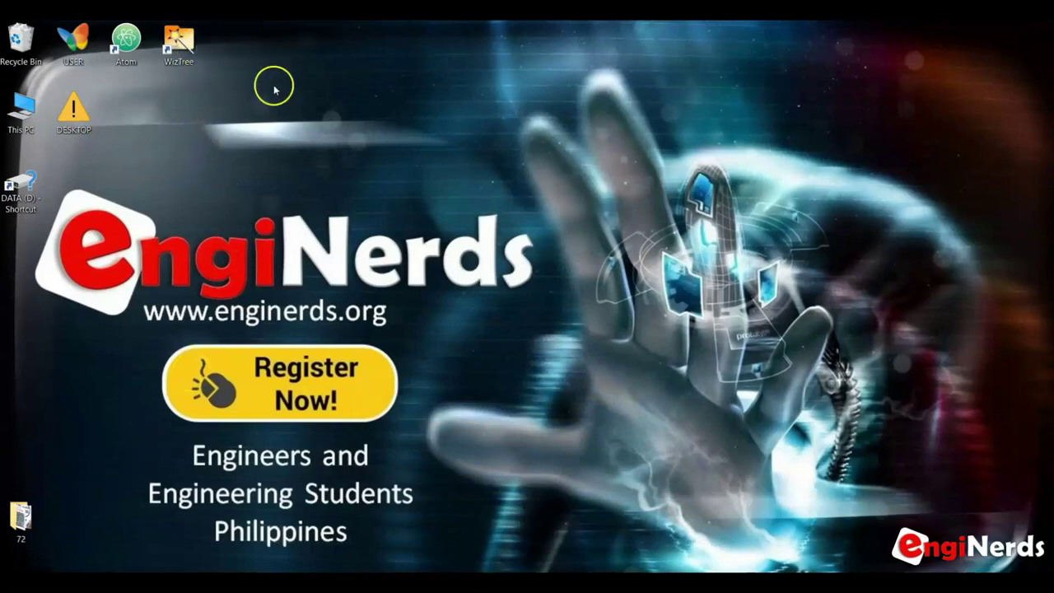
Launch WizTree from the desktop and scan the [C:] OS drive.
click(178, 43)
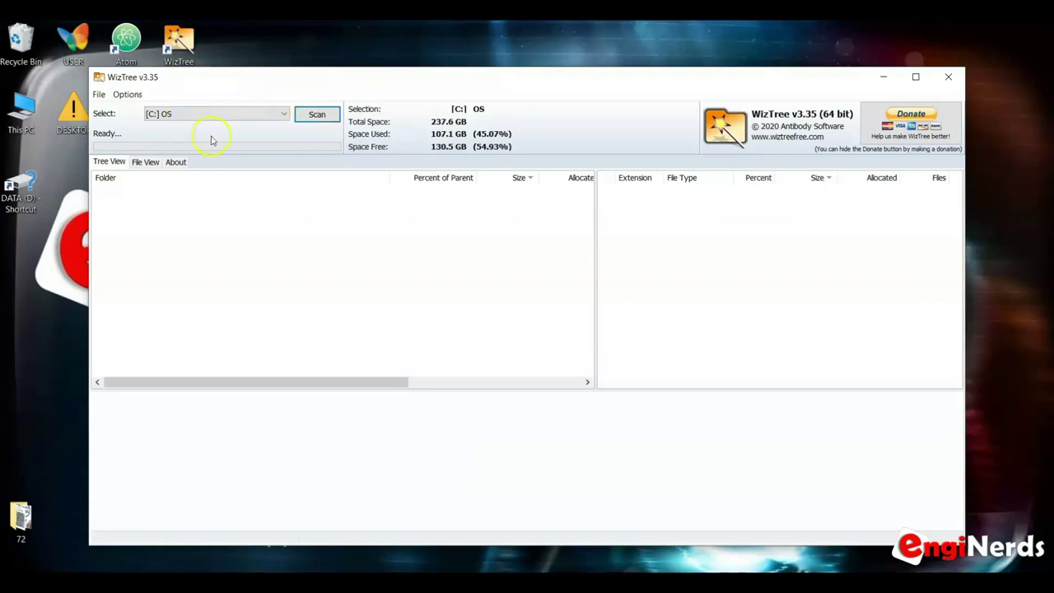
click(280, 118)
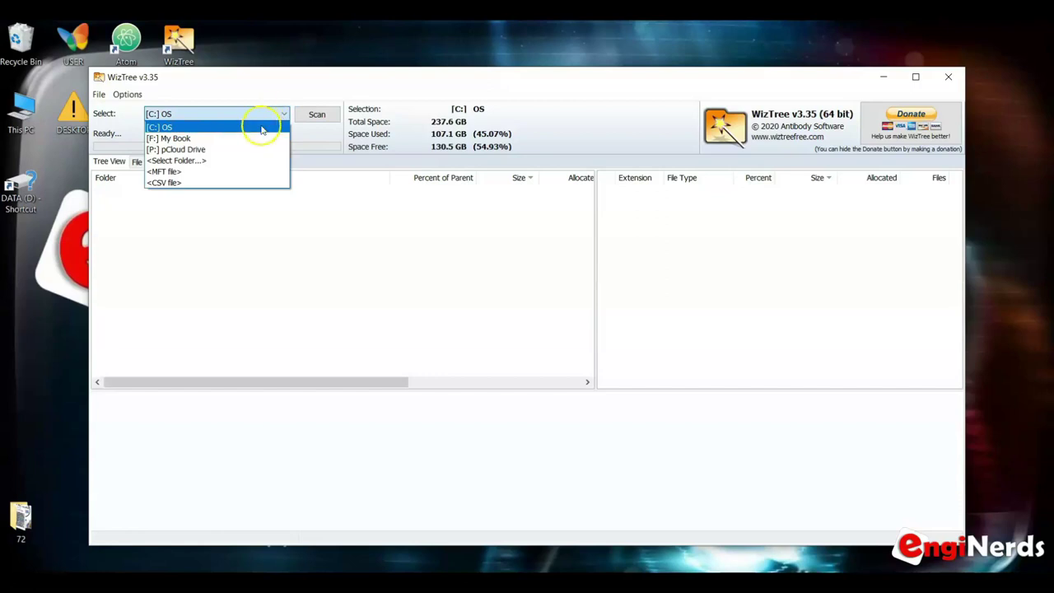
click(258, 127)
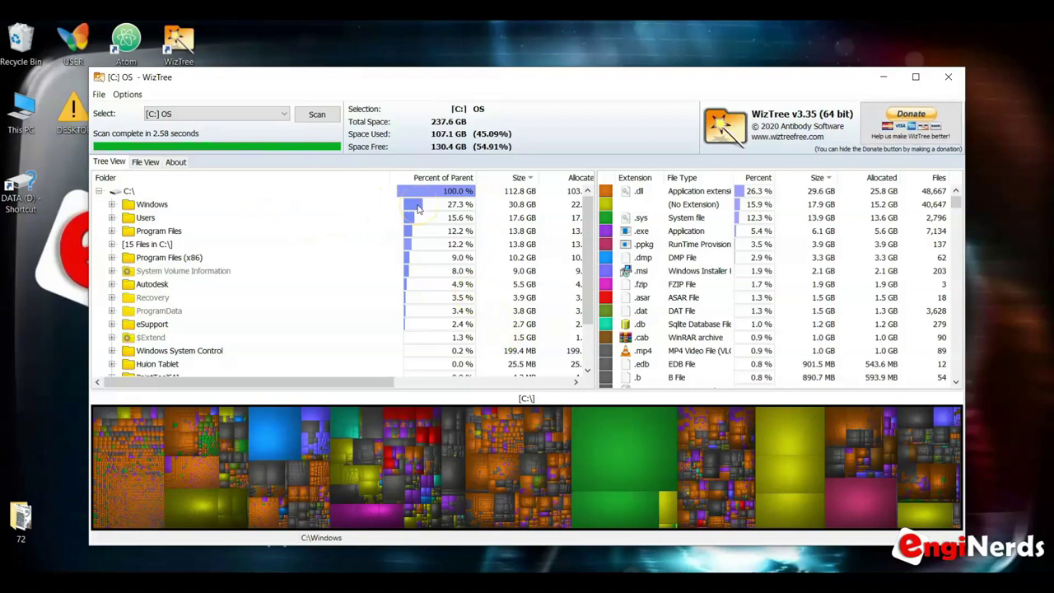
Examine the sizes of the Windows and Users folders, expanding Users and its ASUS subfolder.
click(142, 205)
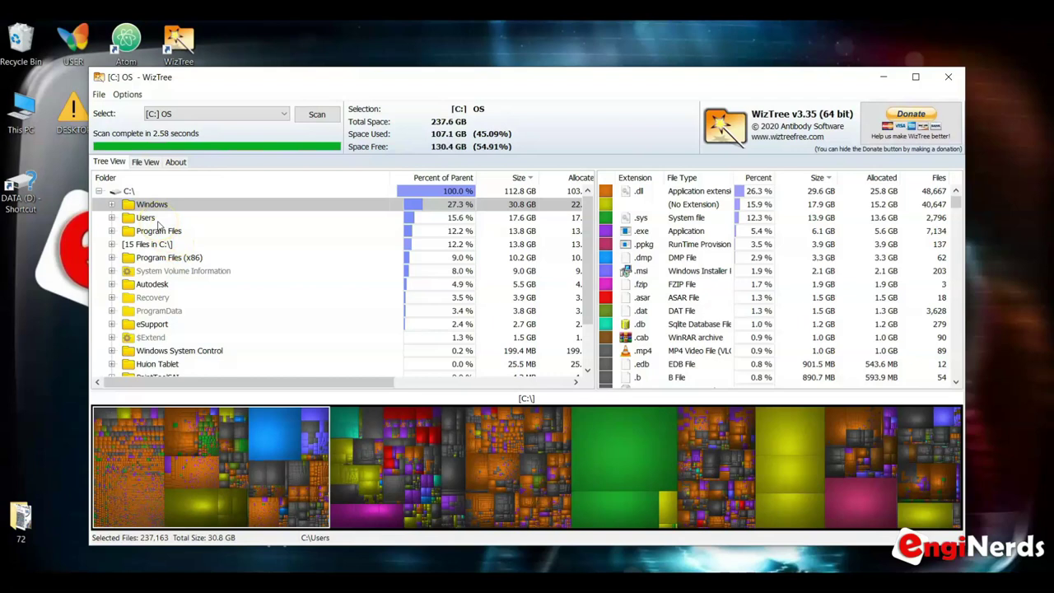
click(157, 220)
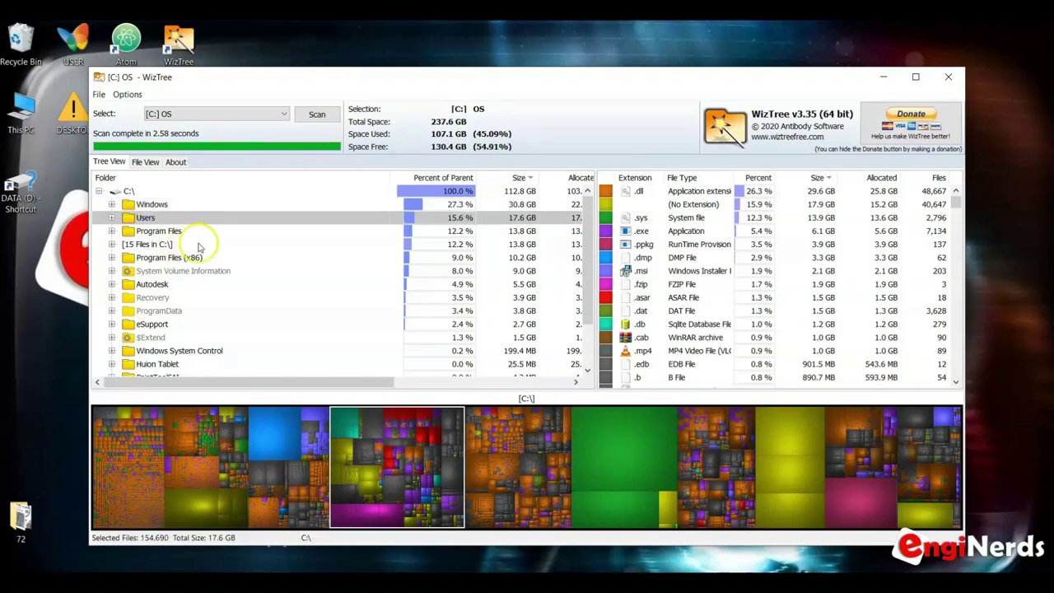
double_click(146, 218)
click(158, 232)
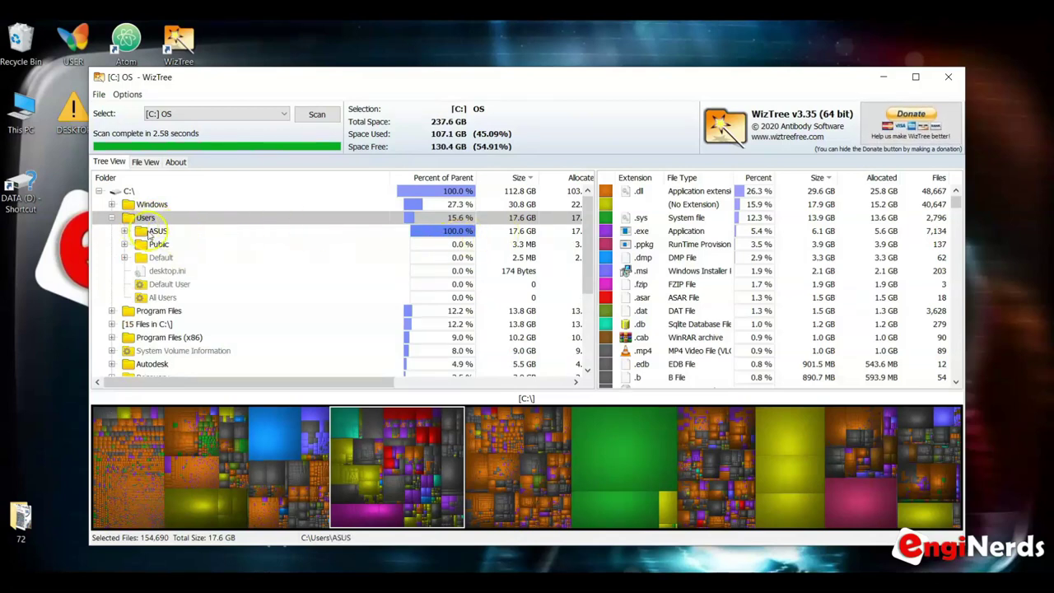
click(153, 232)
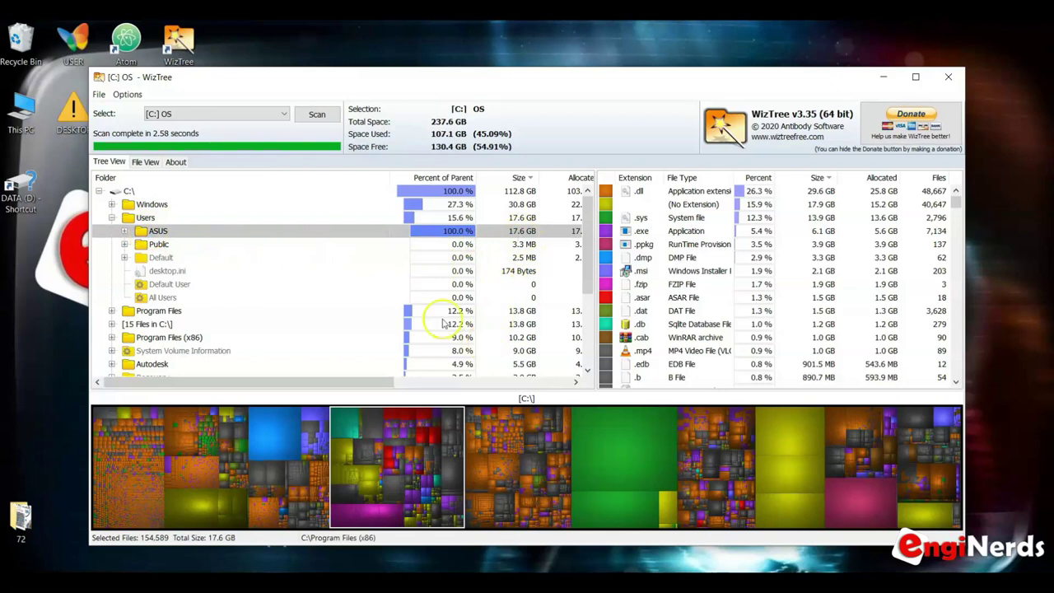
double_click(156, 235)
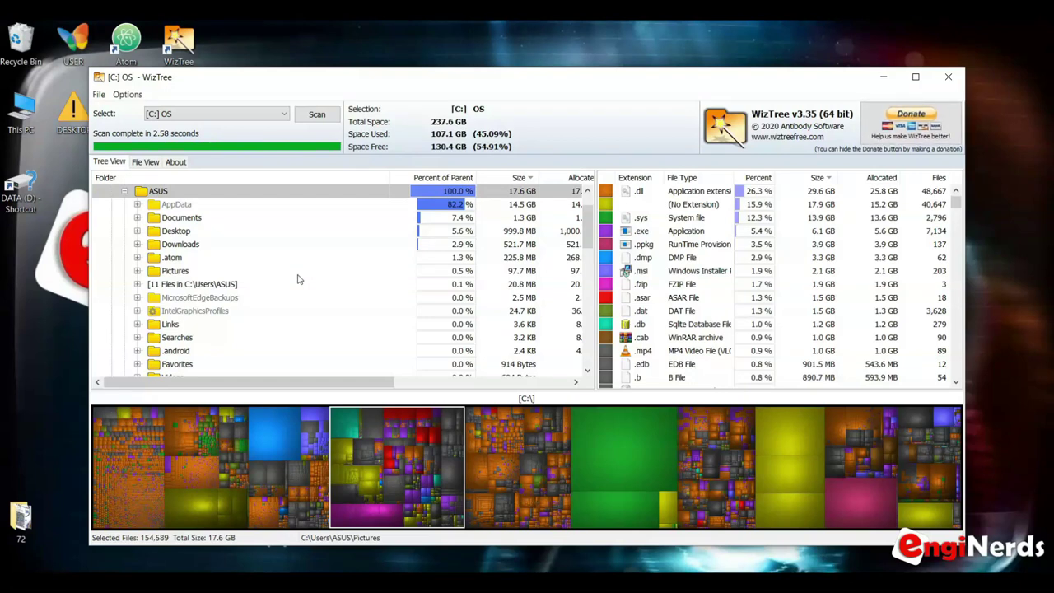
Expand AppData and its Local subfolder to examine their space usage, and collapse the Users folder again.
click(179, 204)
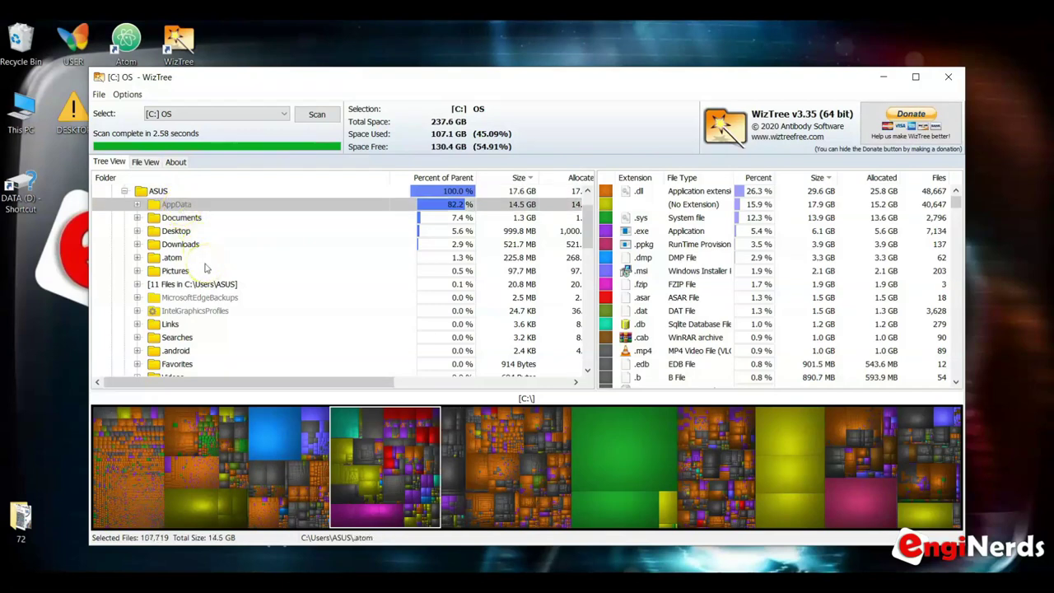
click(173, 214)
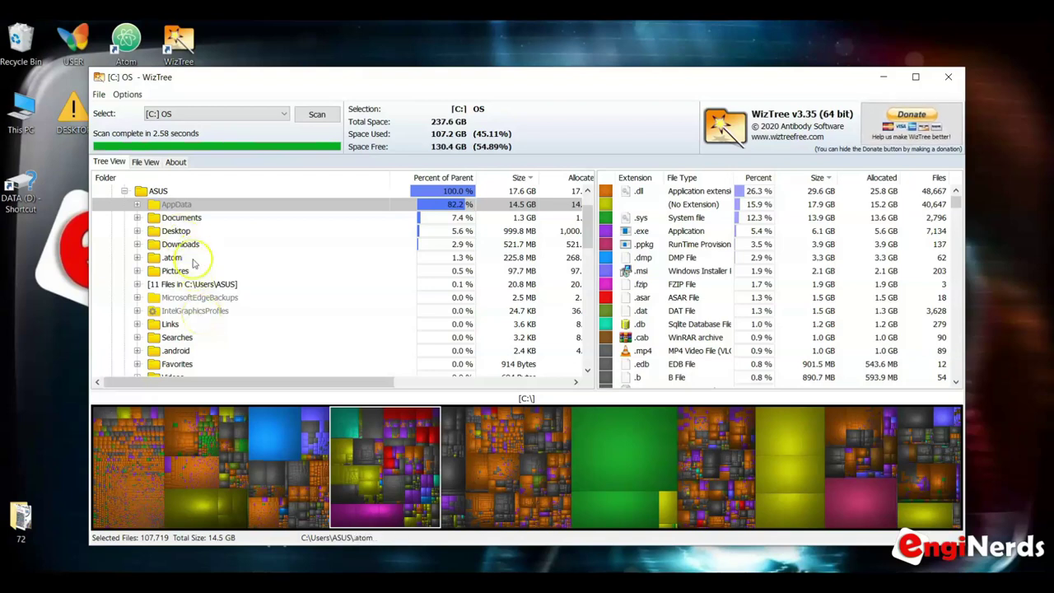
double_click(175, 206)
double_click(182, 217)
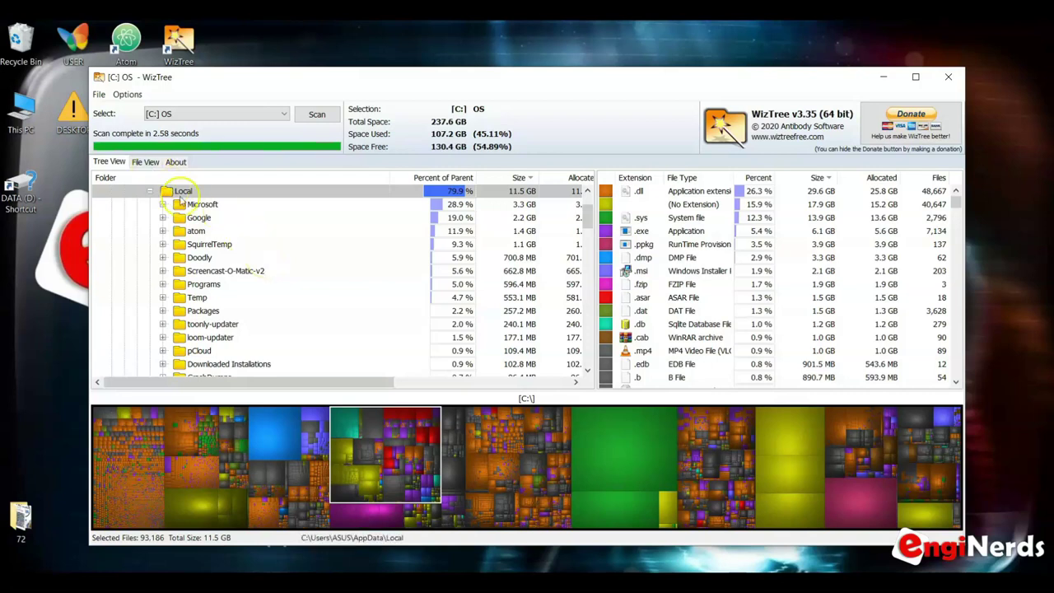
scroll(155, 199, up, 1)
double_click(145, 191)
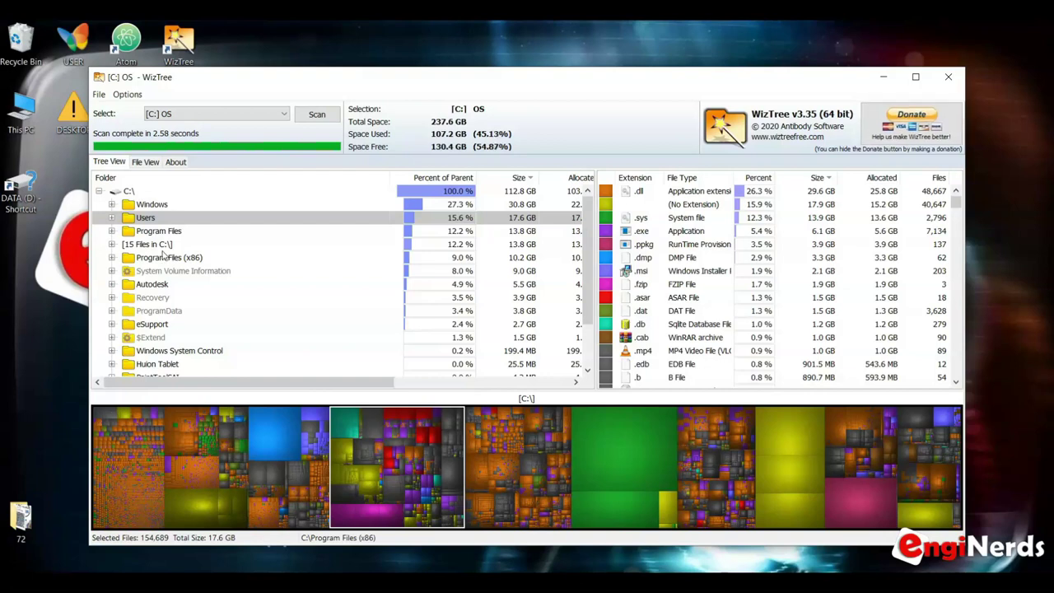
Expand Program Files and its Adobe folder, and compare the sizes of Premiere Pro CC, After Effects CC and Illustrator CC 2019.
double_click(154, 232)
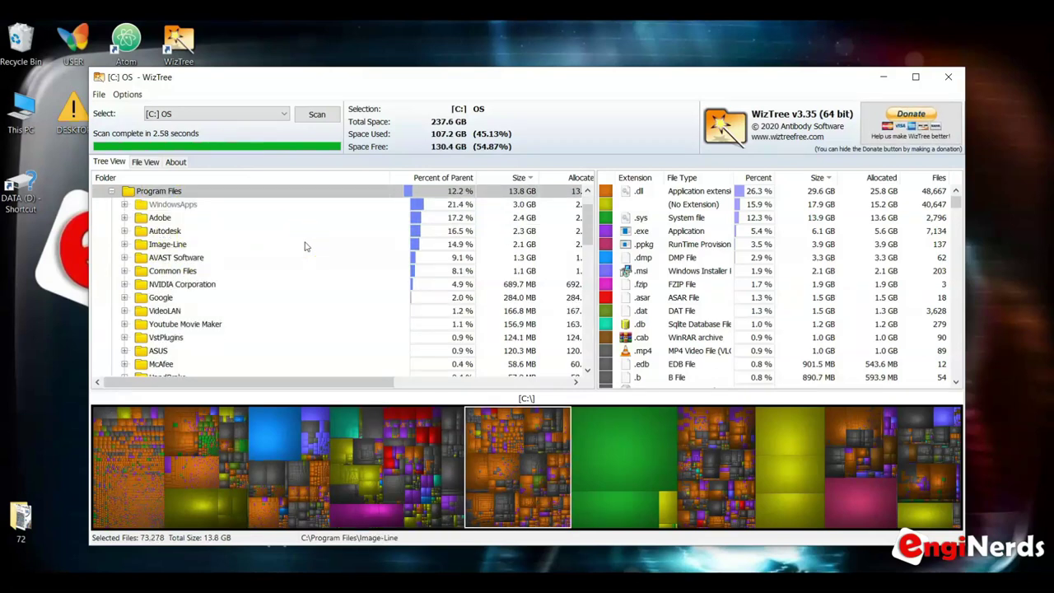
click(163, 218)
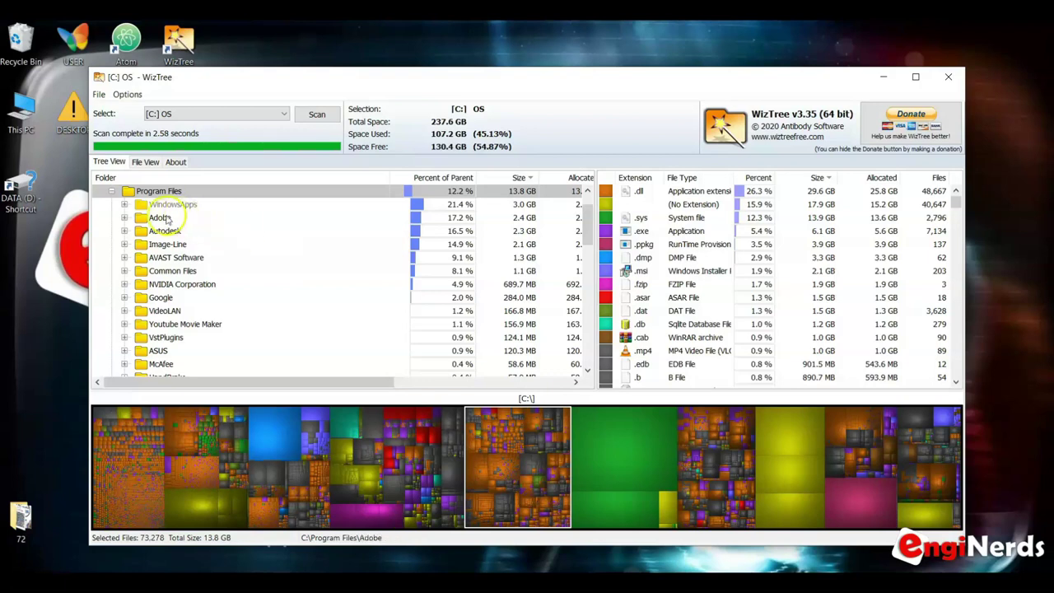
double_click(165, 219)
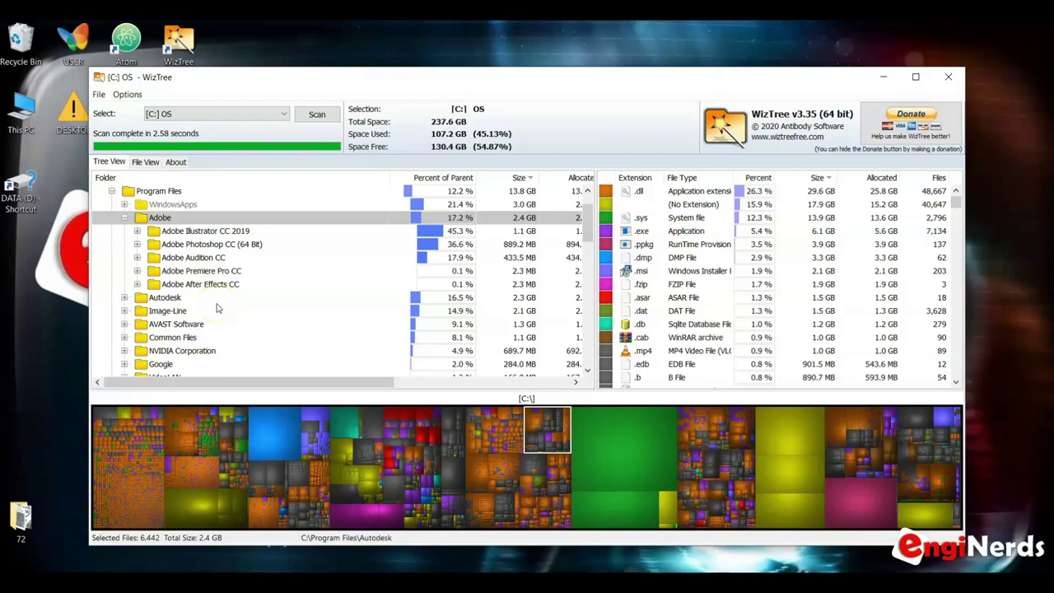
click(207, 271)
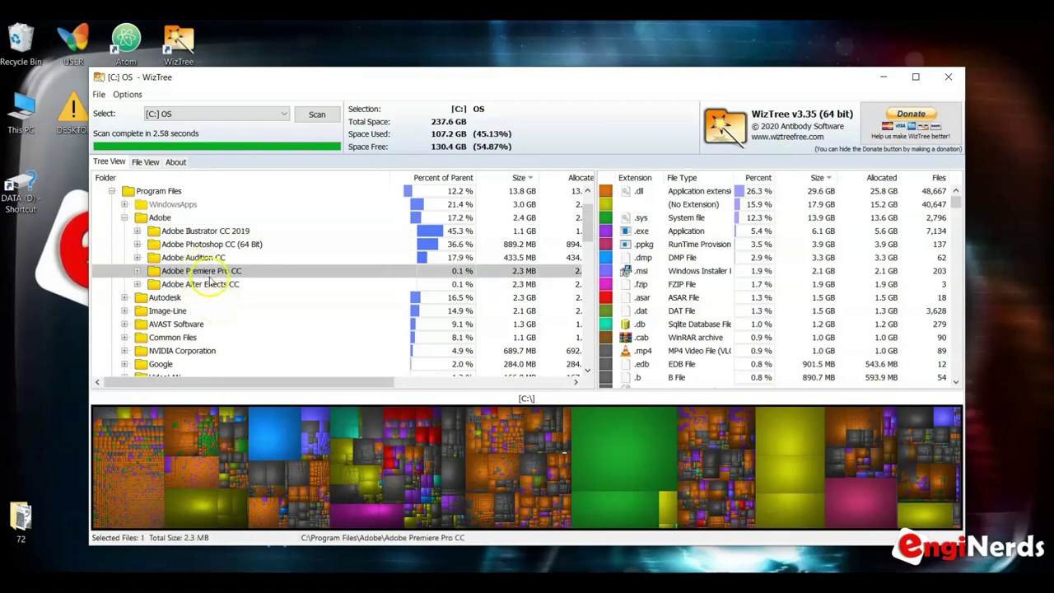
click(213, 285)
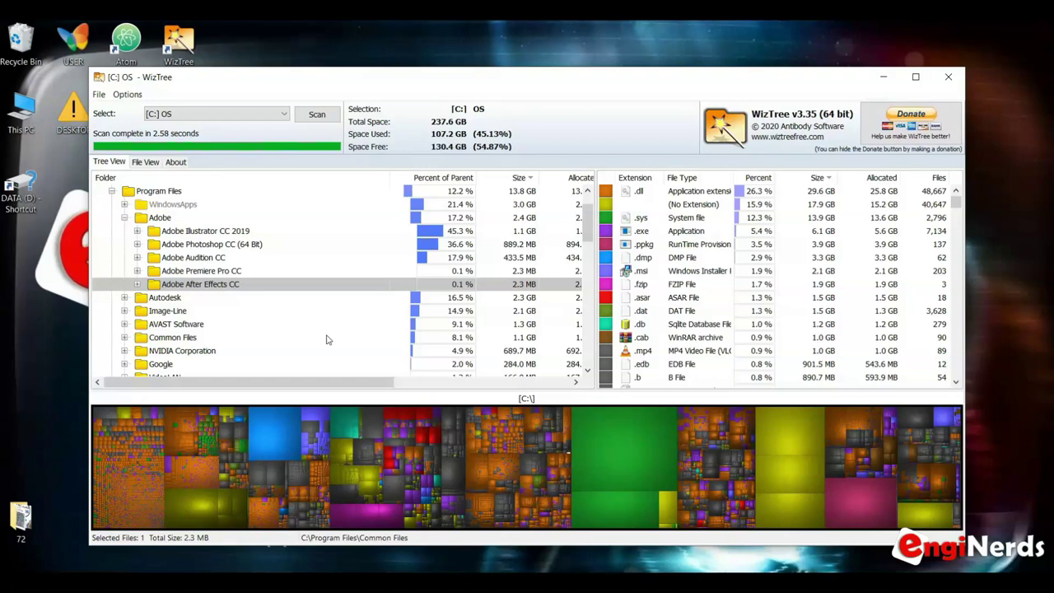
click(198, 233)
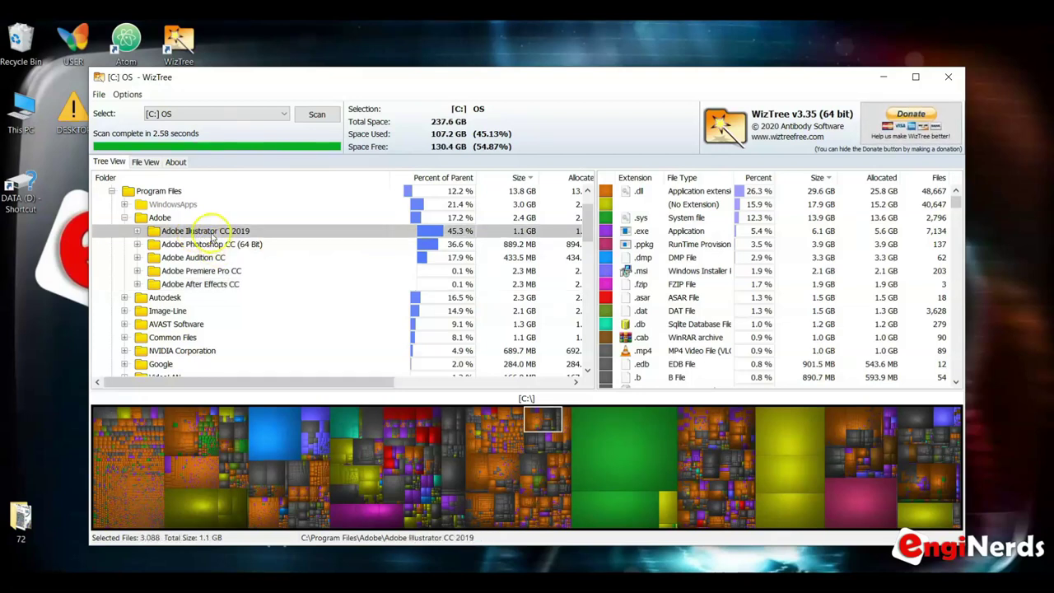
click(278, 232)
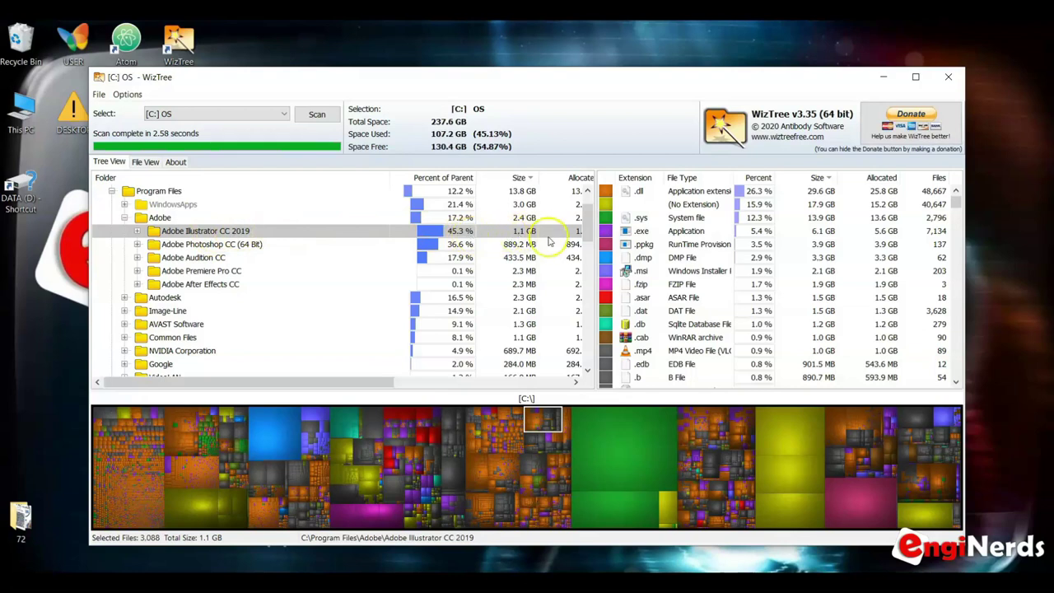